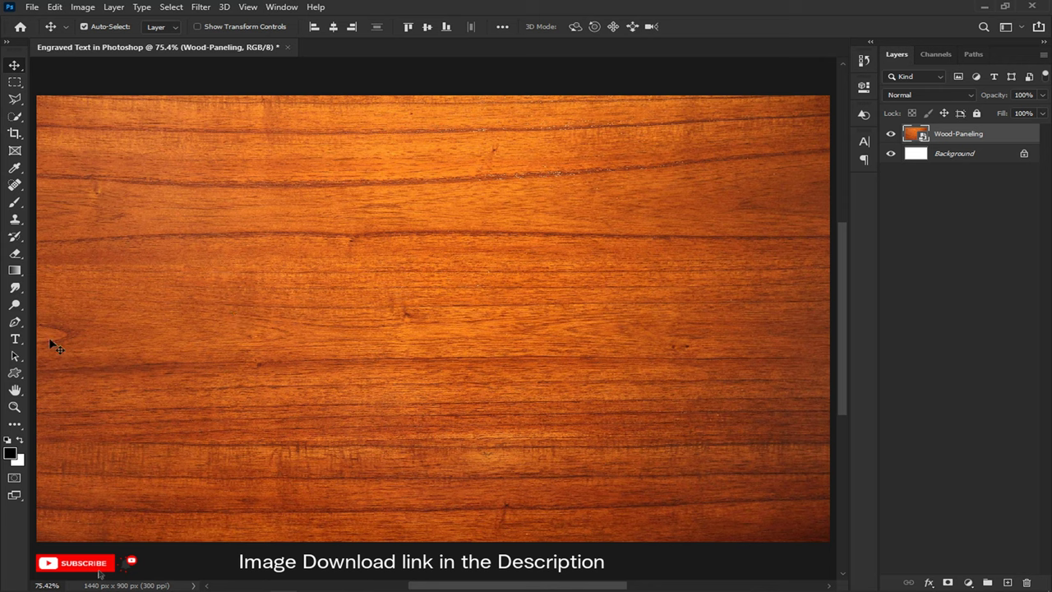
Type the word 'Engraved' on the wood panel and commit the text.
click(15, 337)
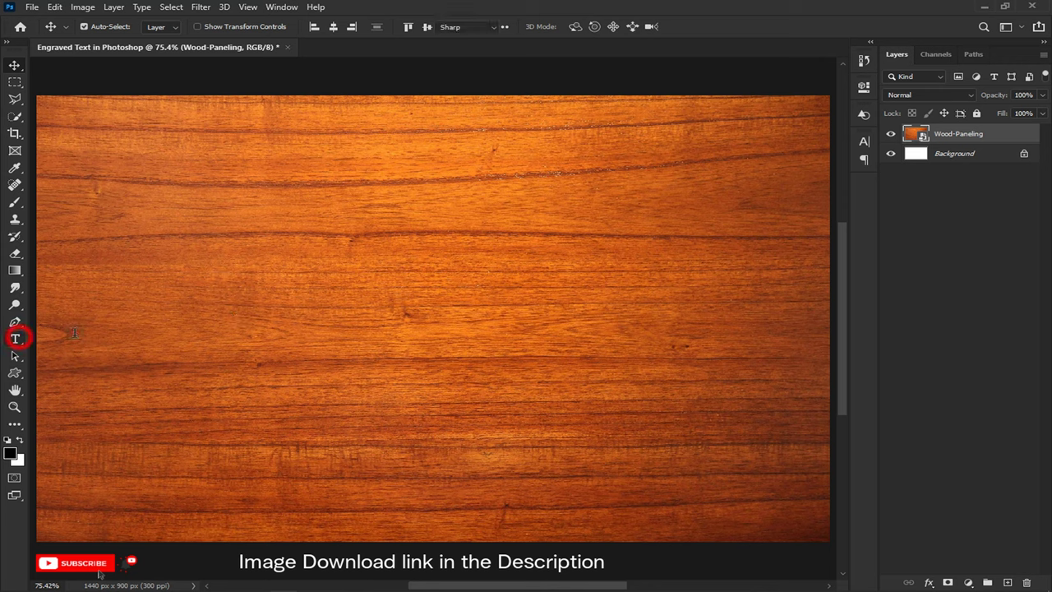
click(407, 335)
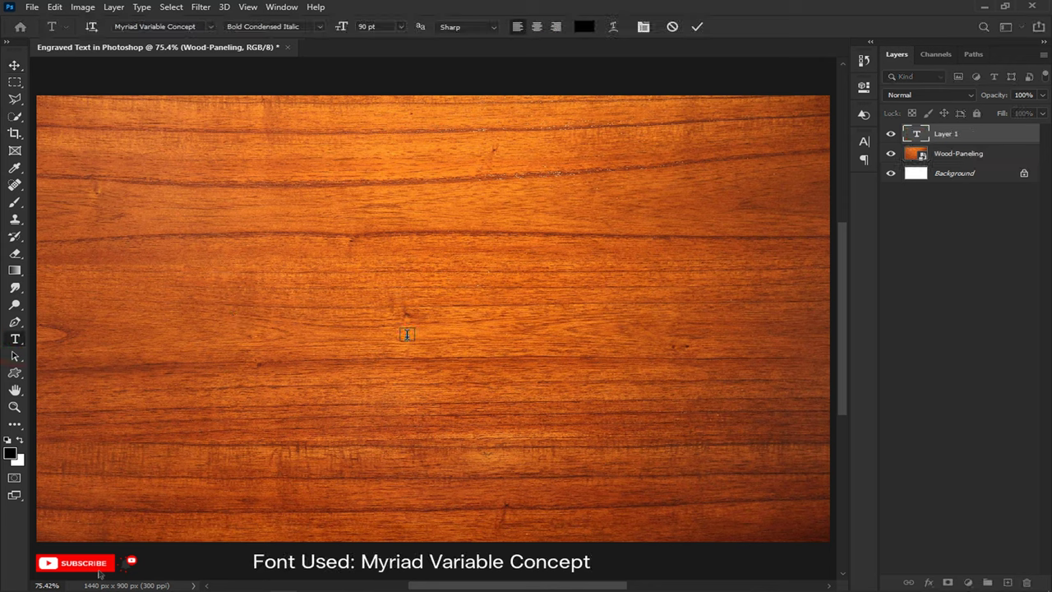
text(Engrav)
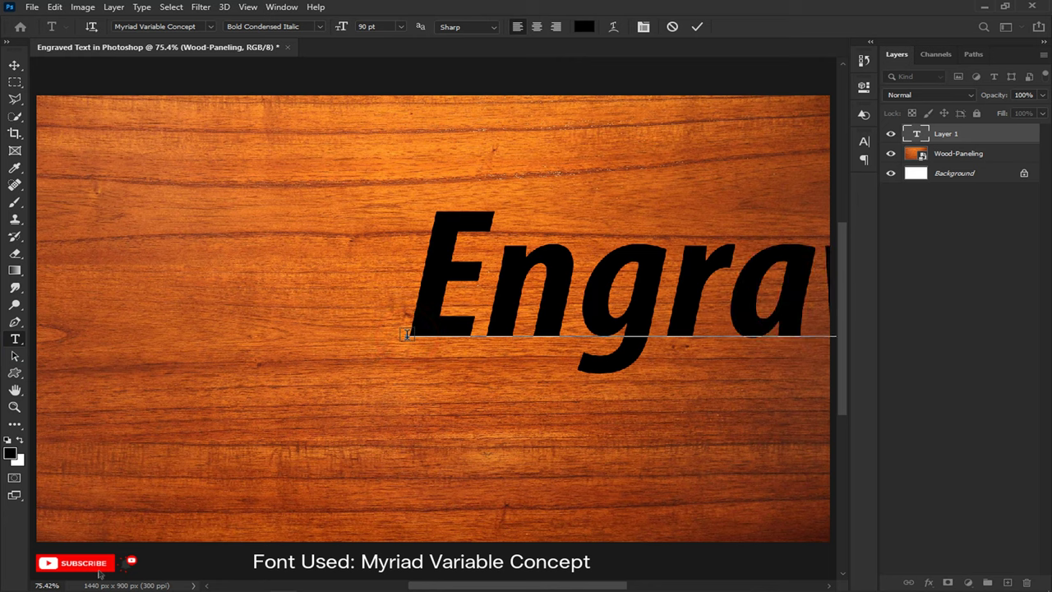
click(700, 26)
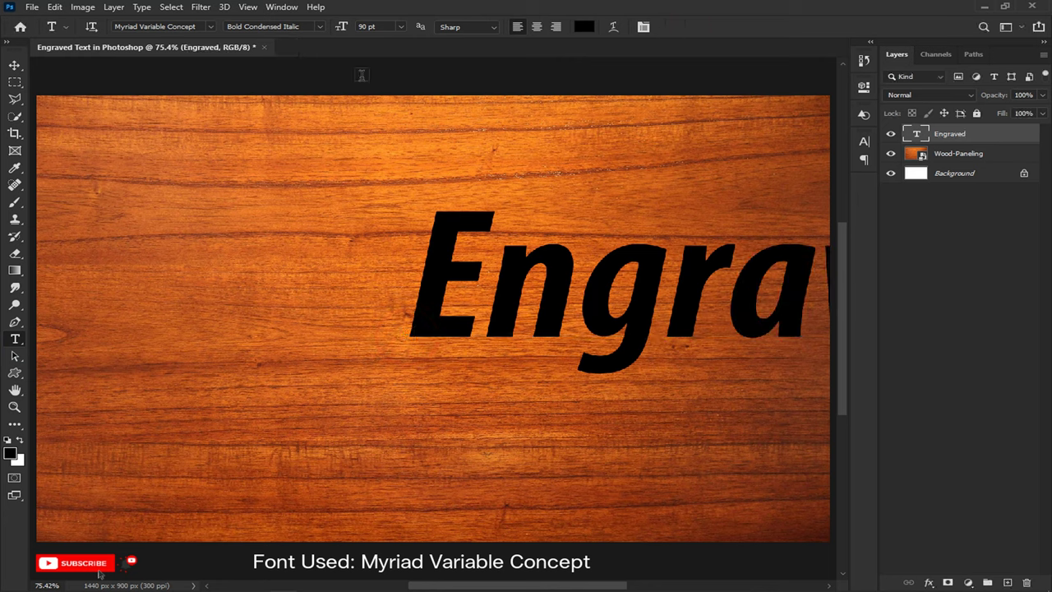
Centre the Engraved text horizontally and select the Wood-Paneling layer.
click(14, 67)
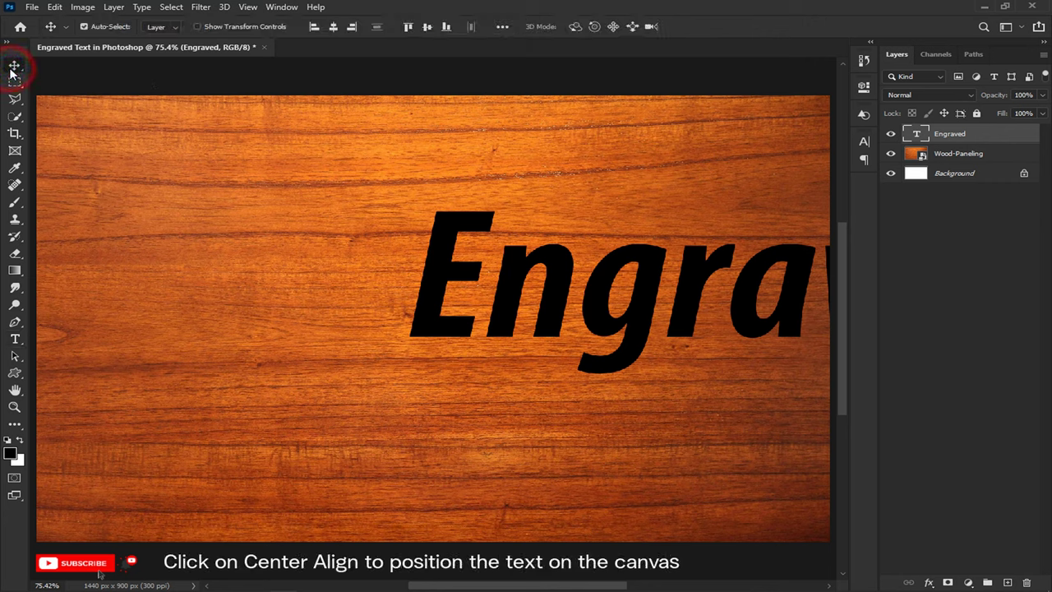
click(332, 26)
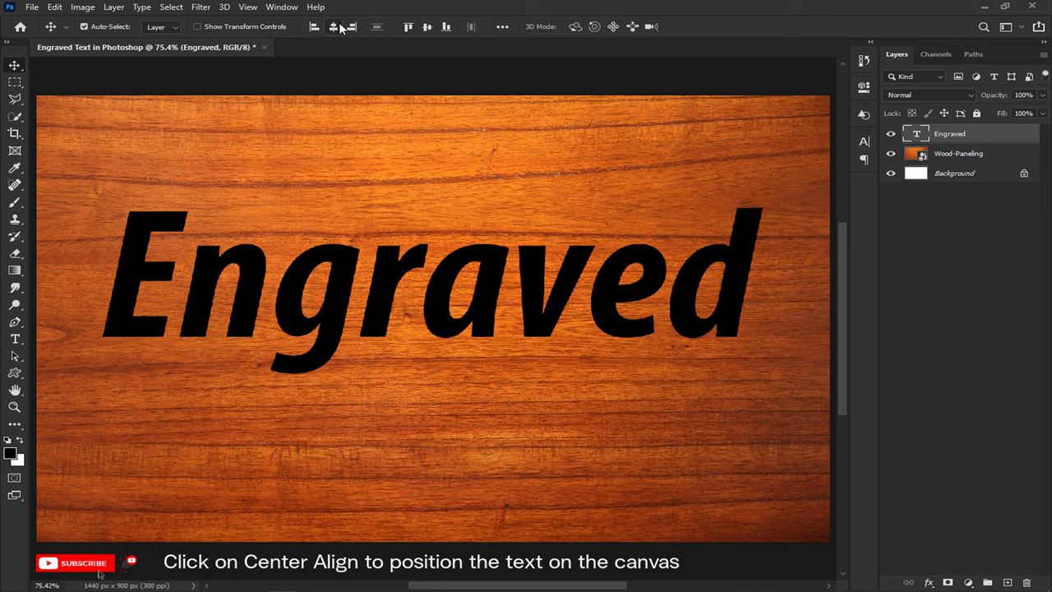
click(974, 156)
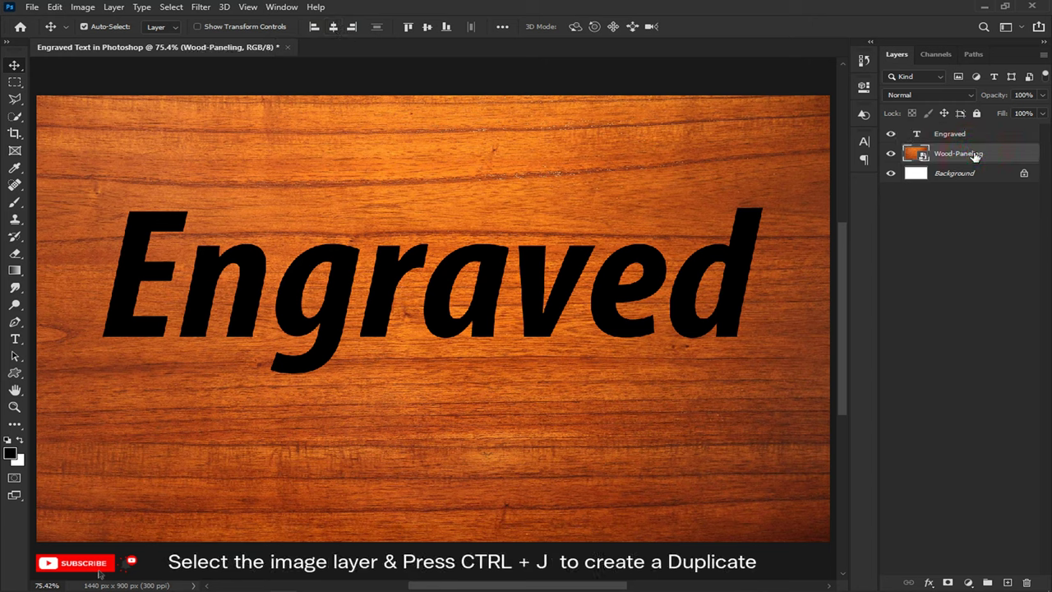
Duplicate Wood-Paneling, move the copy above the Engraved text and clip it to the lettering.
key(ctrl+j)
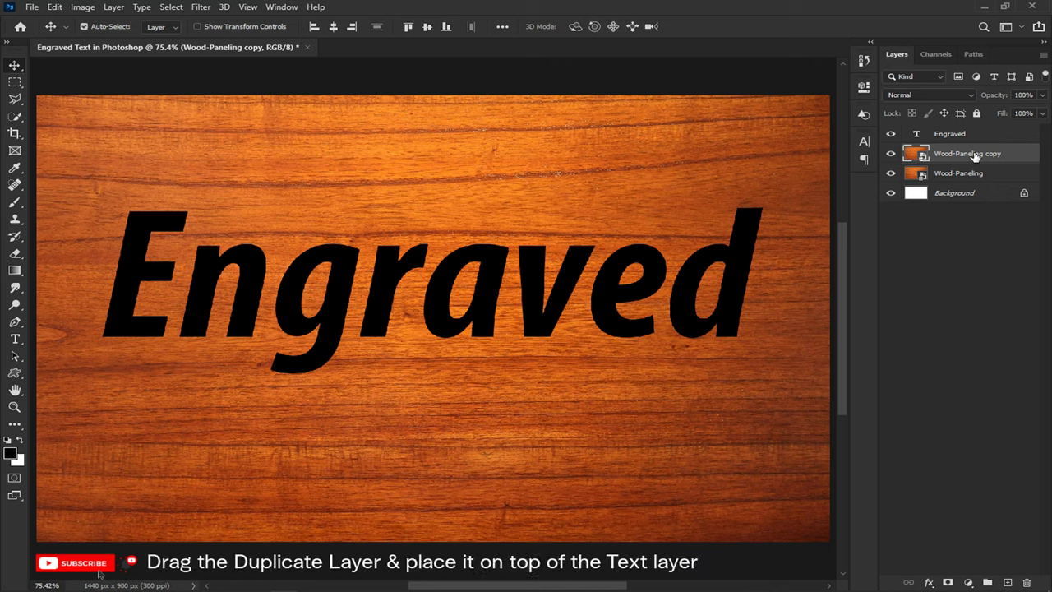
drag(974, 155, 979, 127)
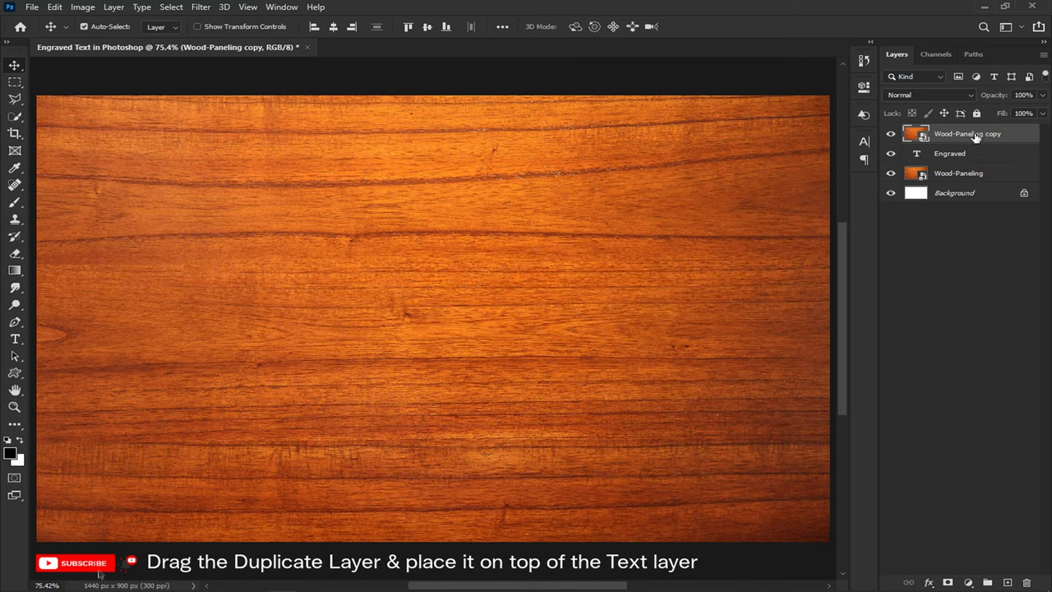
right_click(976, 137)
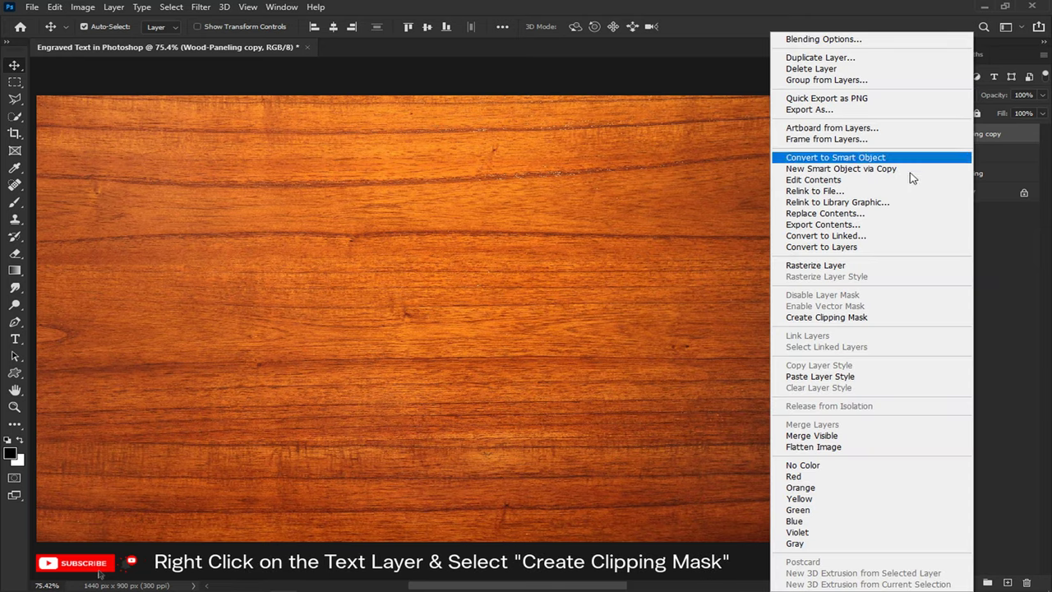
click(845, 320)
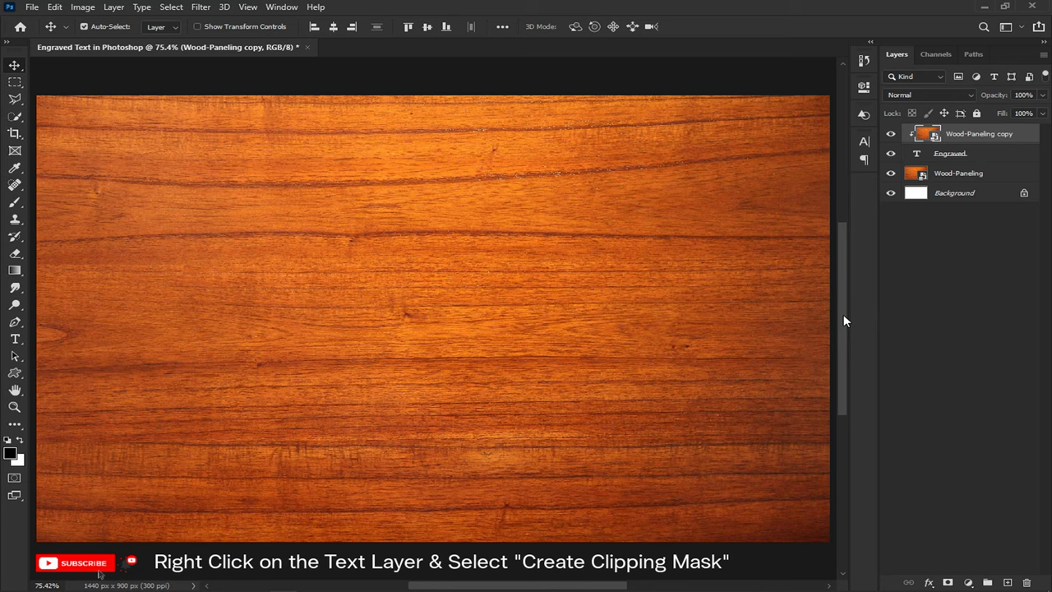
click(949, 154)
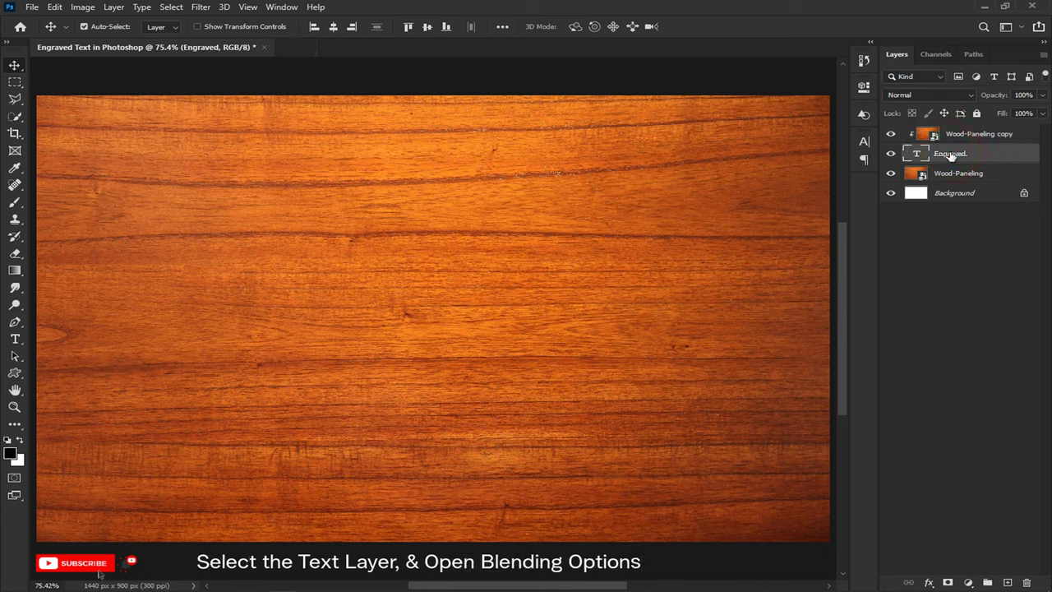
Enable Bevel & Emboss on the text as Outer Bevel, Depth 100%, Direction Up, Size 7 px.
click(928, 582)
click(957, 452)
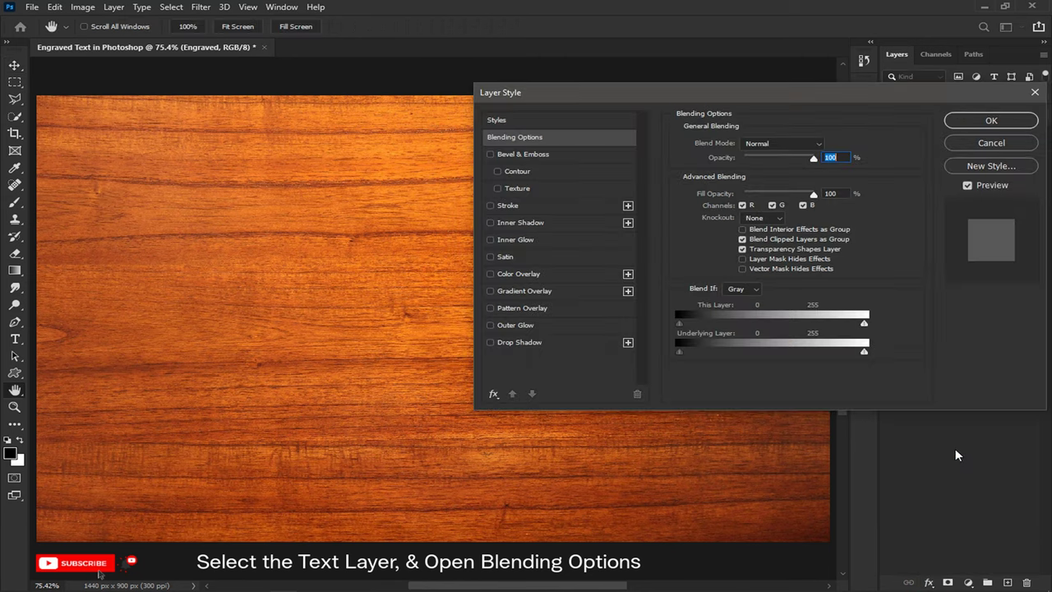
click(553, 156)
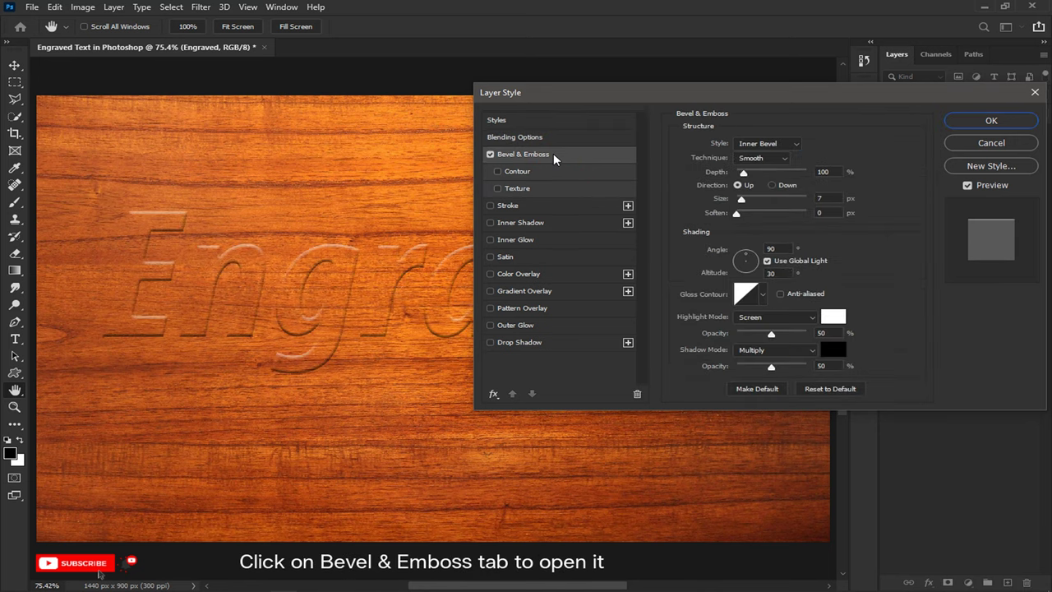
click(777, 145)
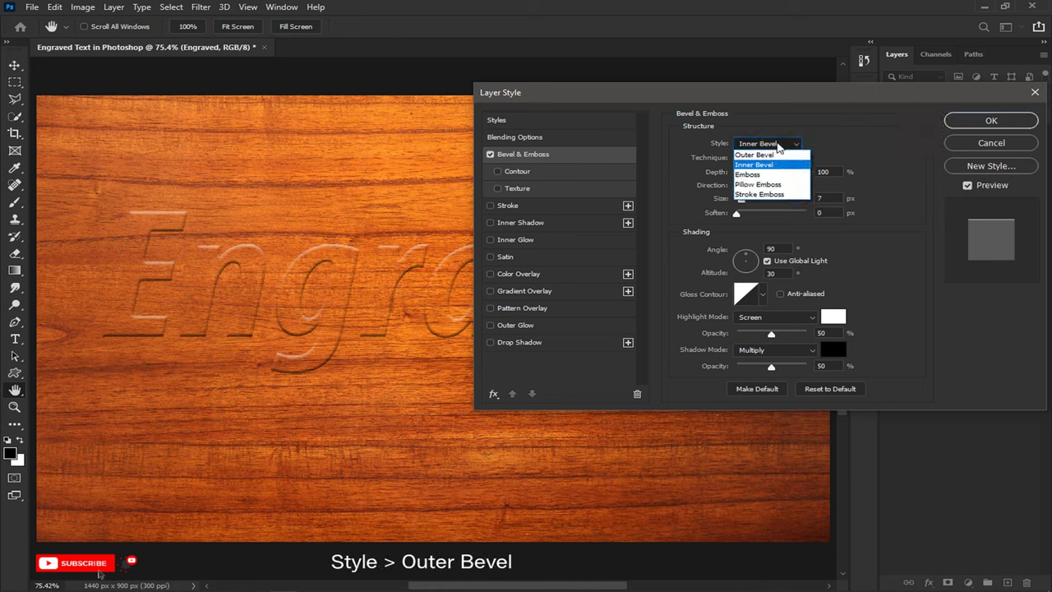
click(769, 155)
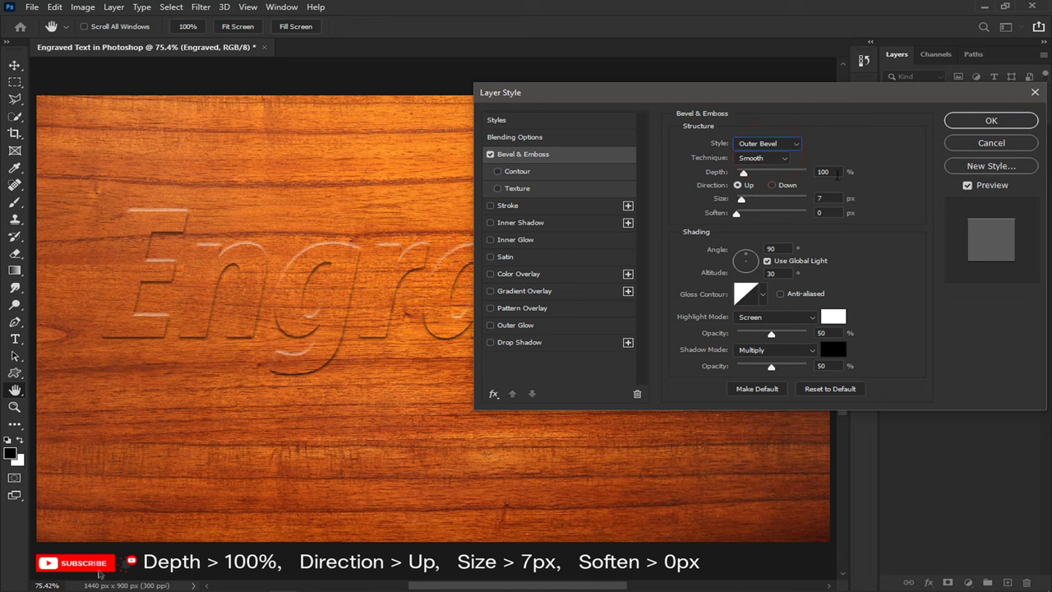
click(831, 172)
click(737, 186)
click(828, 197)
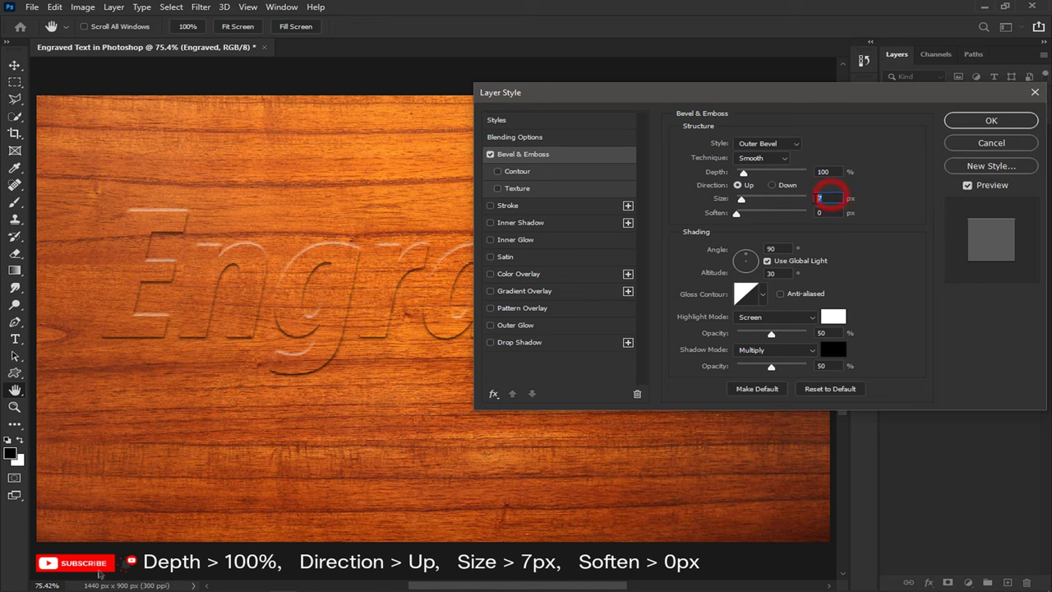
Set bevel Soften to 8 px, disable Use Global Light and set the light angle to -117°.
click(825, 212)
text(8)
click(767, 260)
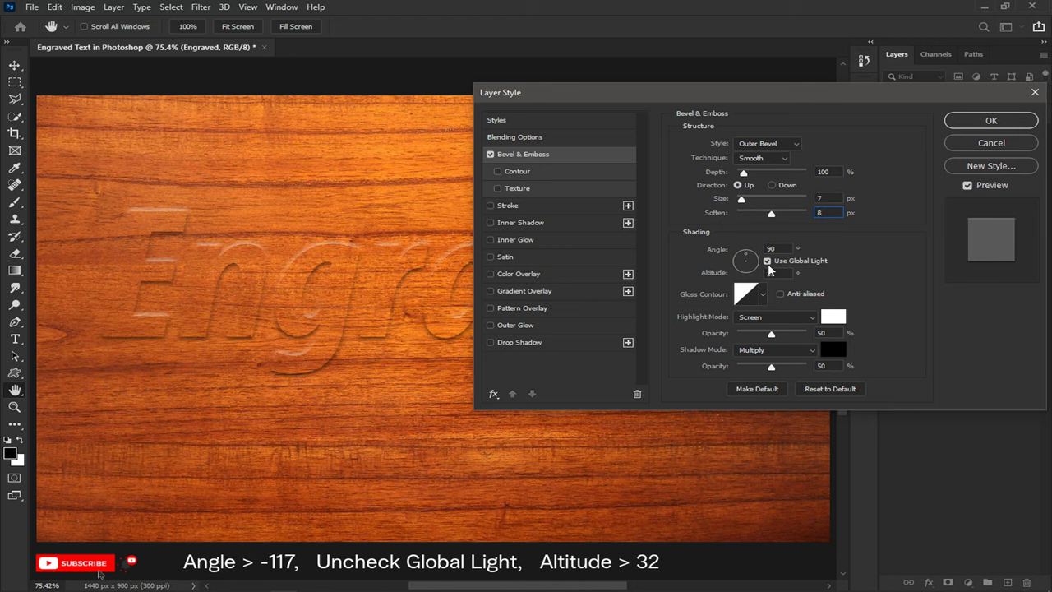
click(767, 260)
click(772, 248)
text(-)
text(117)
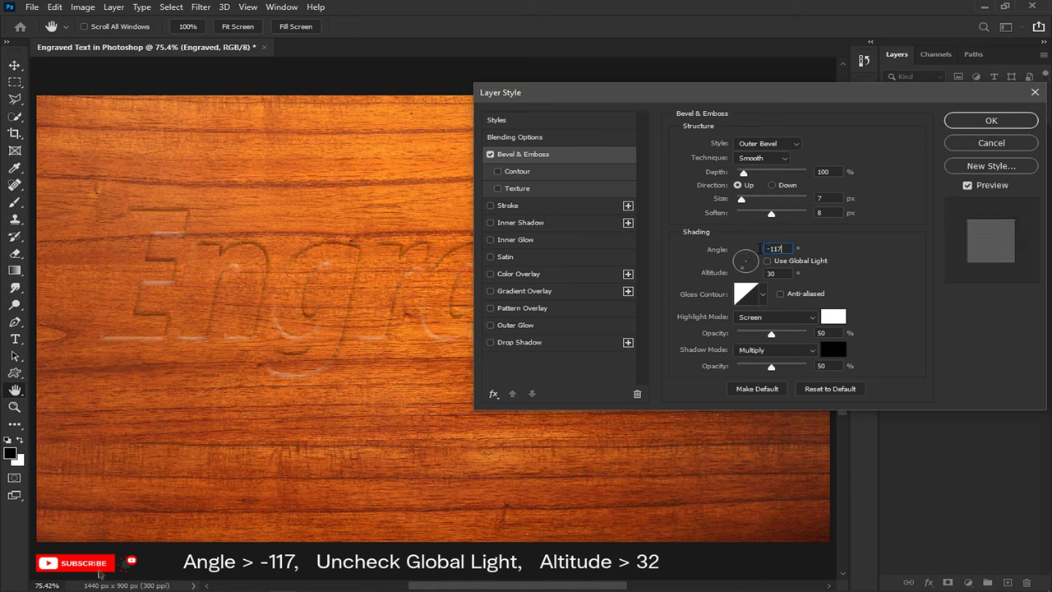
double_click(771, 273)
Set the bevel Altitude to 32° and choose the Rounded Steps gloss contour.
text(32)
click(763, 293)
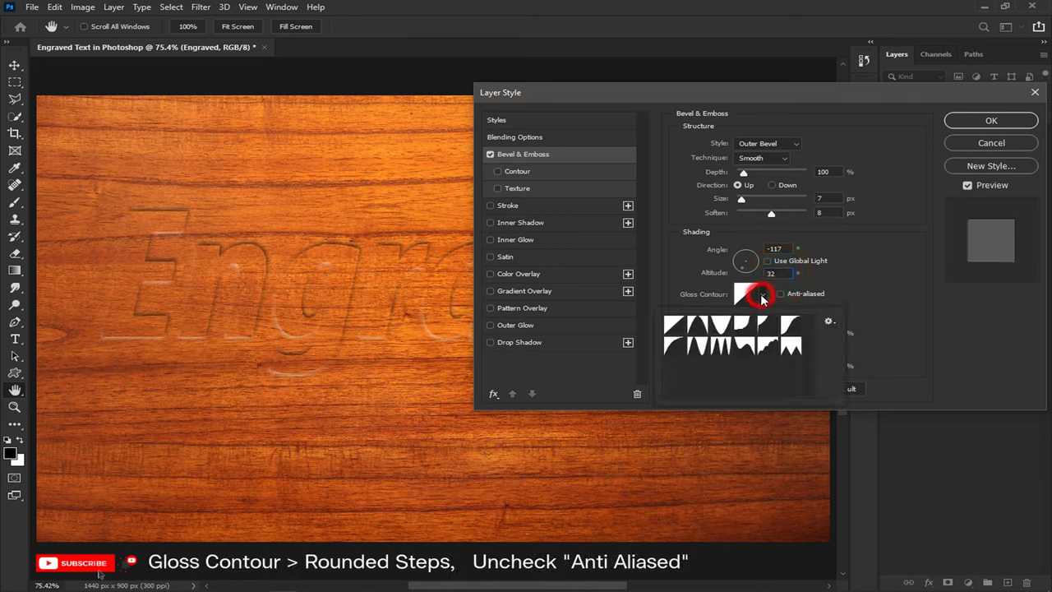
click(765, 346)
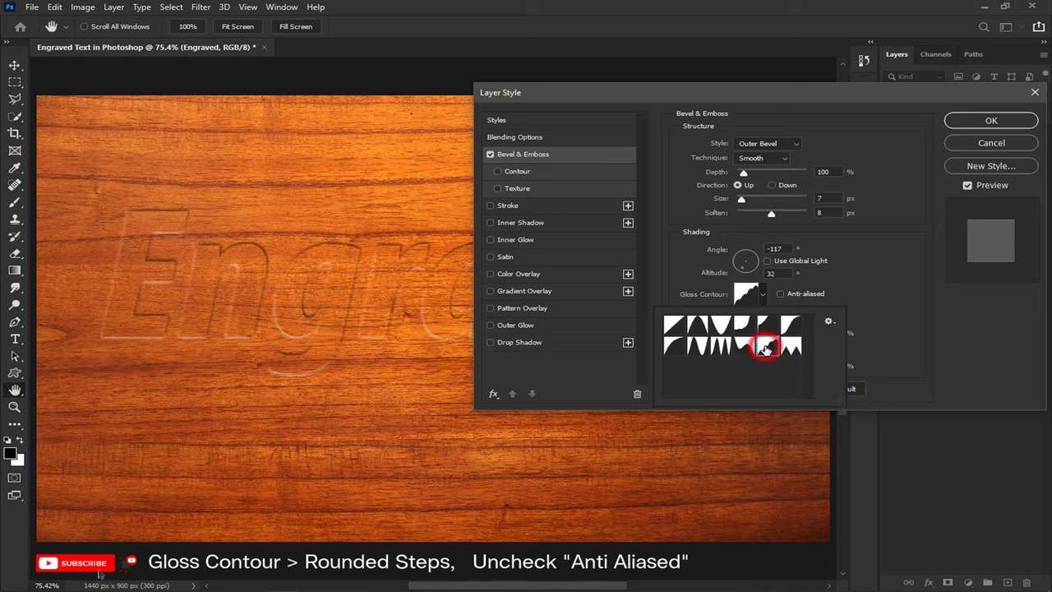
click(852, 282)
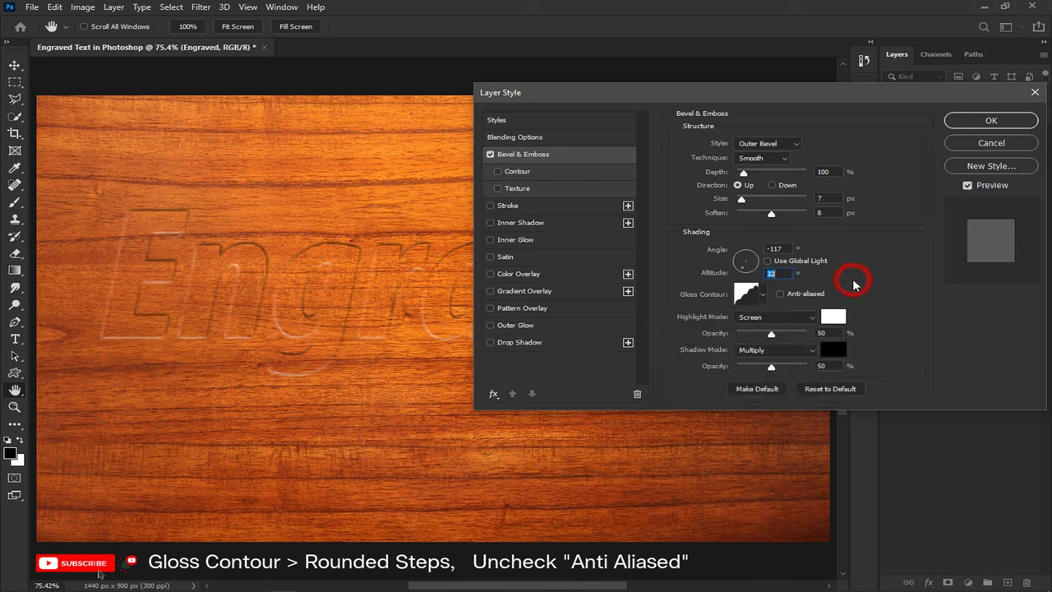
Set the bevel highlight to Vivid Light at 19% opacity.
click(804, 317)
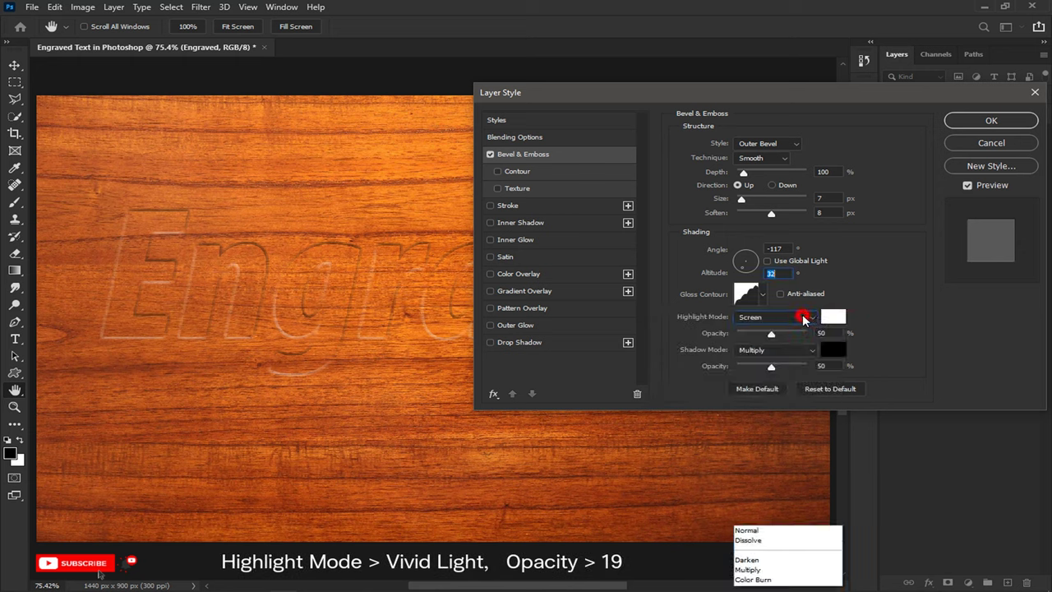
click(779, 451)
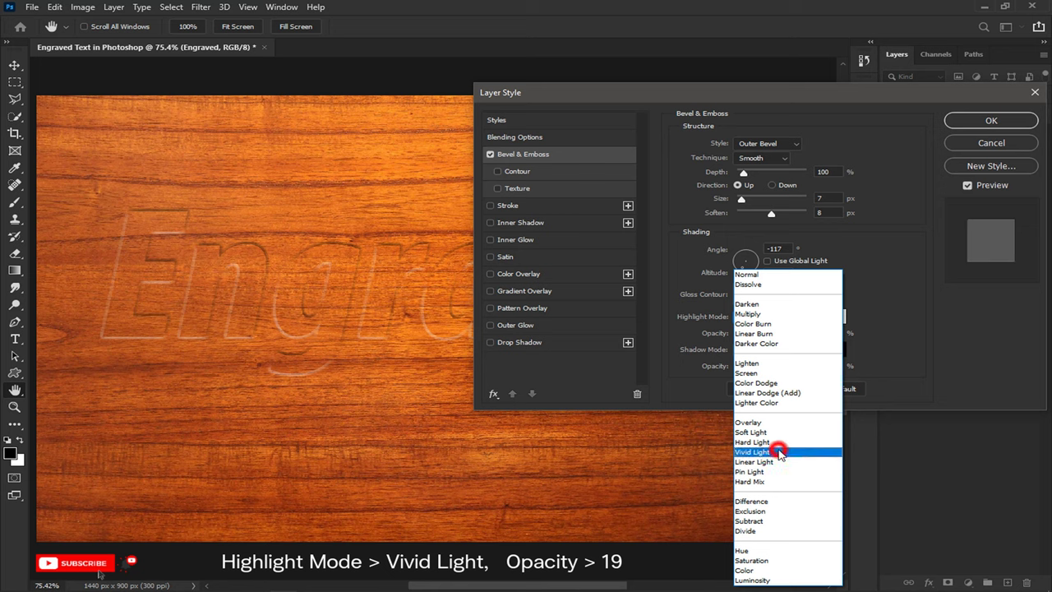
double_click(831, 333)
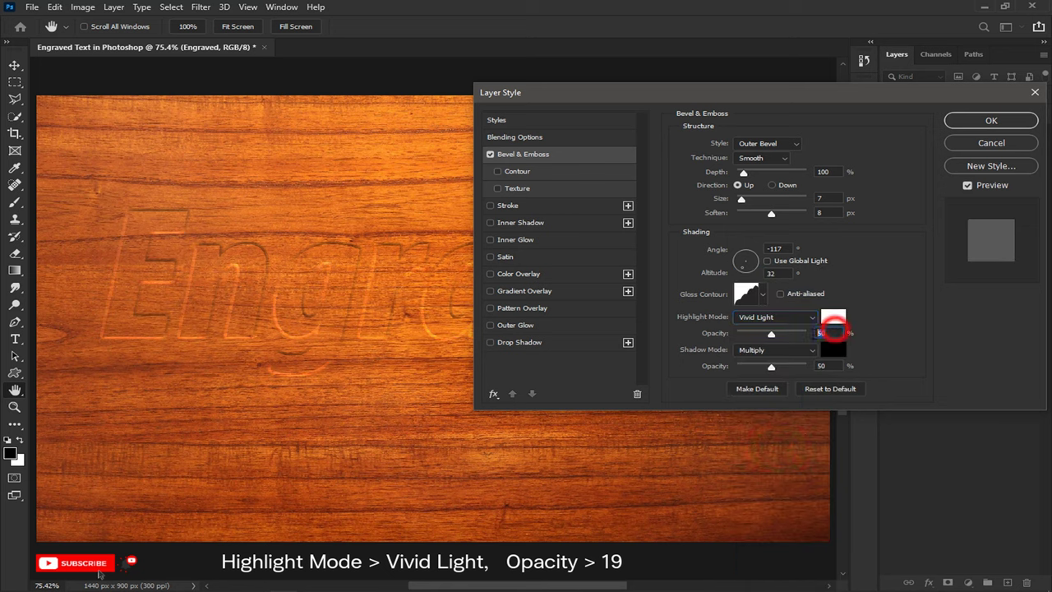
text(19)
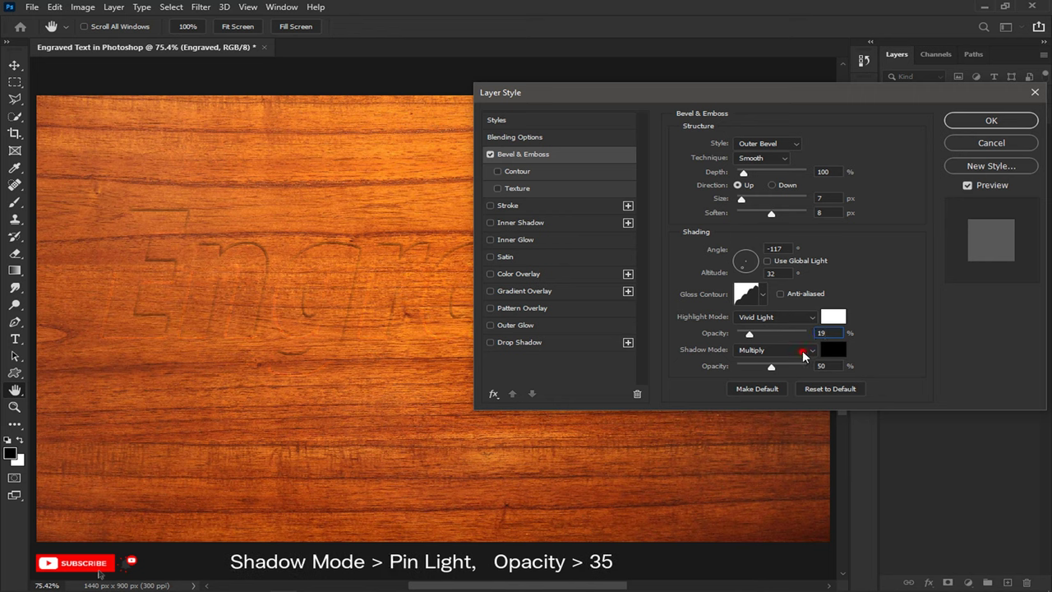
Set the bevel shadow to Pin Light at 35% opacity.
click(805, 350)
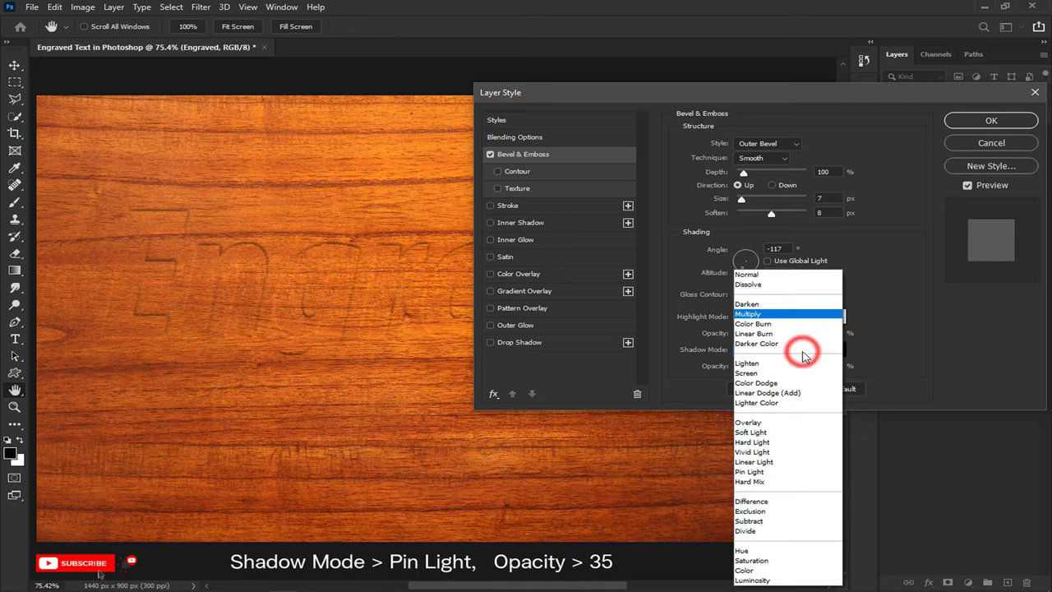
click(766, 474)
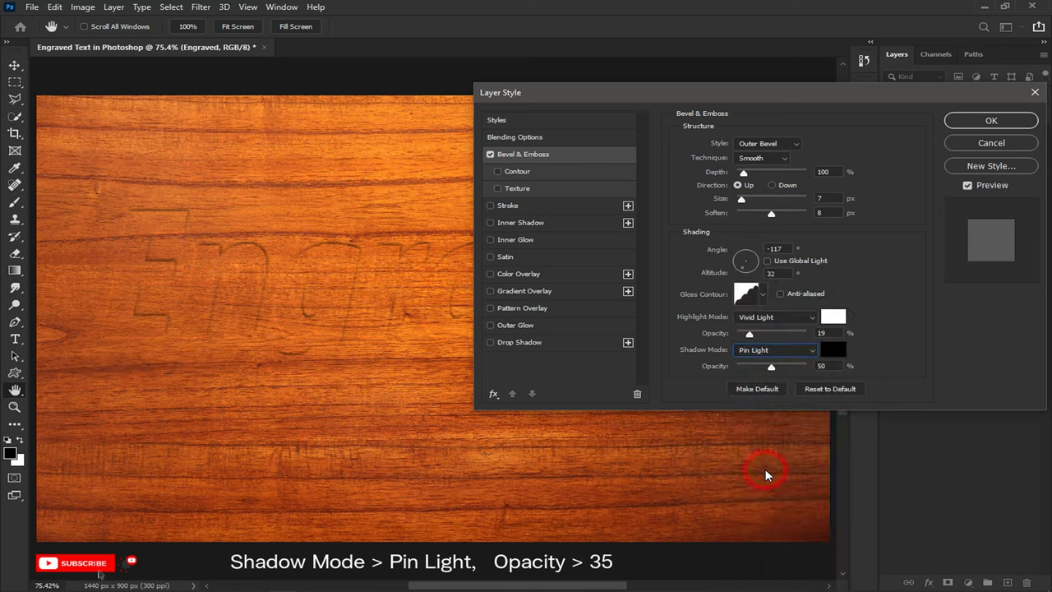
click(821, 365)
text(35)
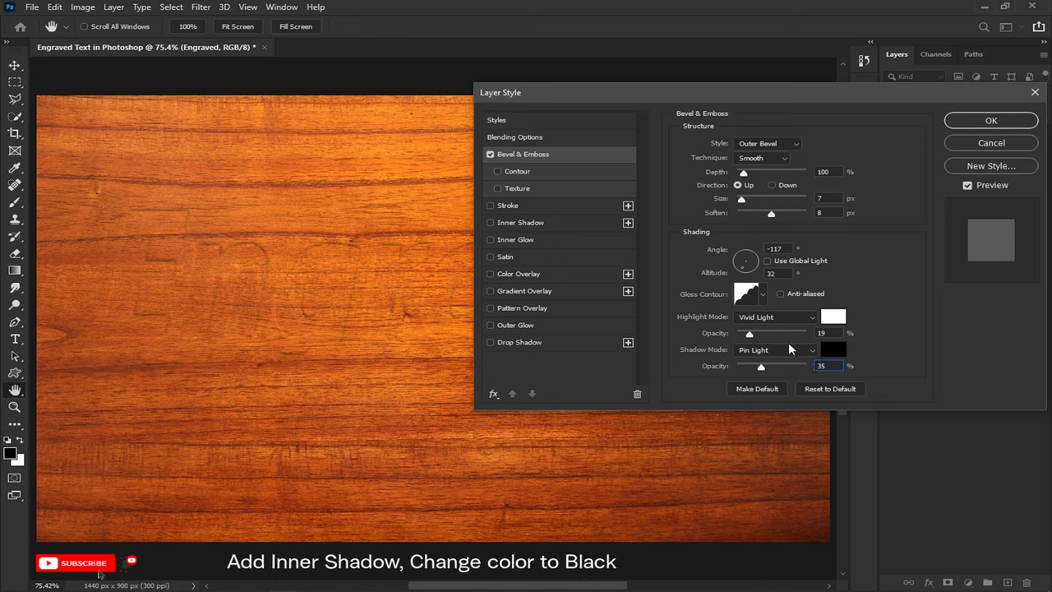
Enable Inner Shadow with black colour 000000 and Linear Light blend mode.
click(540, 223)
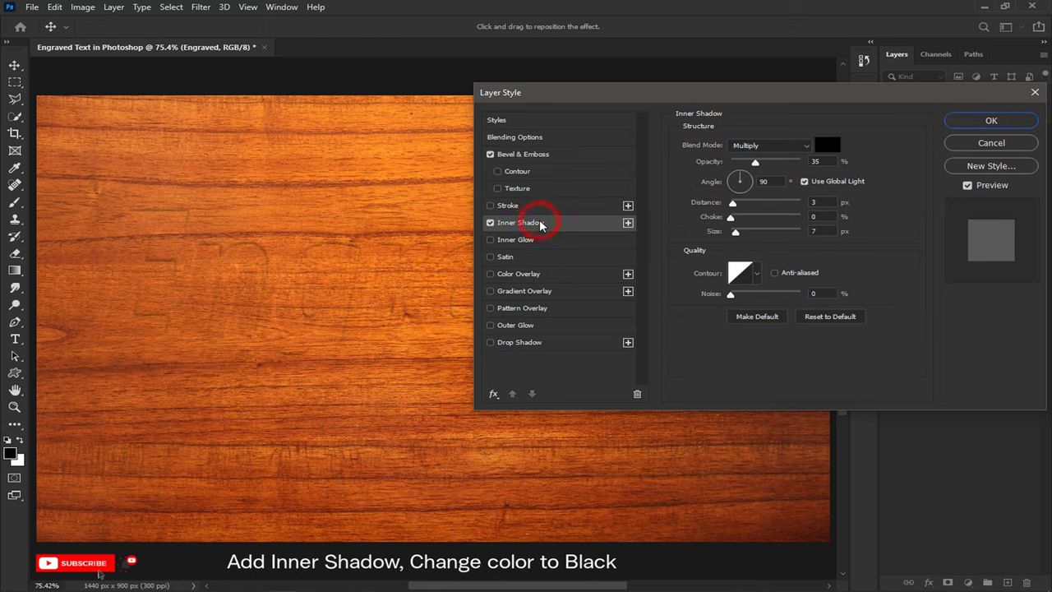
click(826, 146)
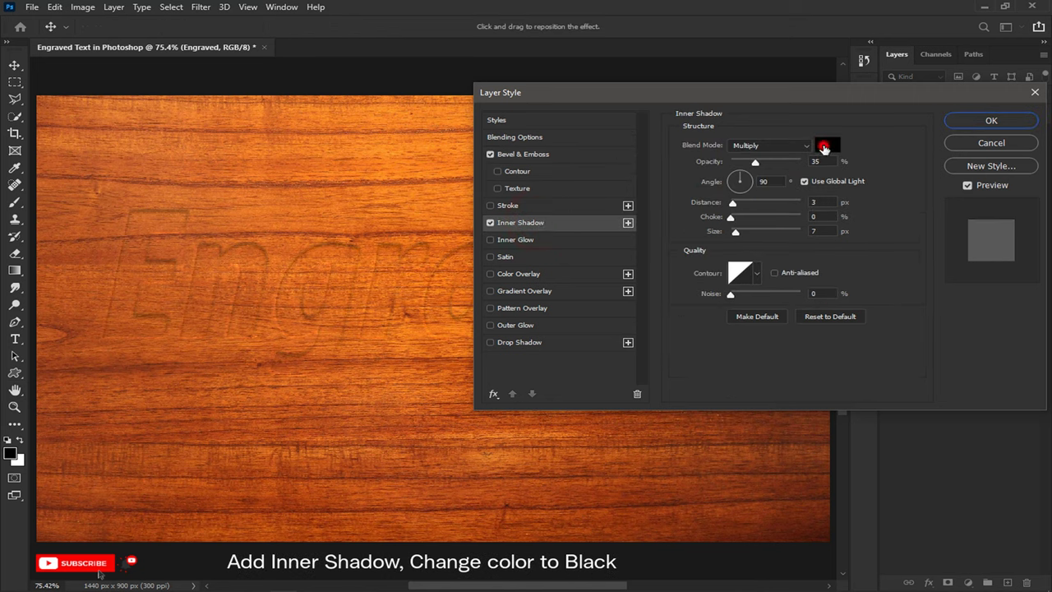
click(639, 391)
text(000000)
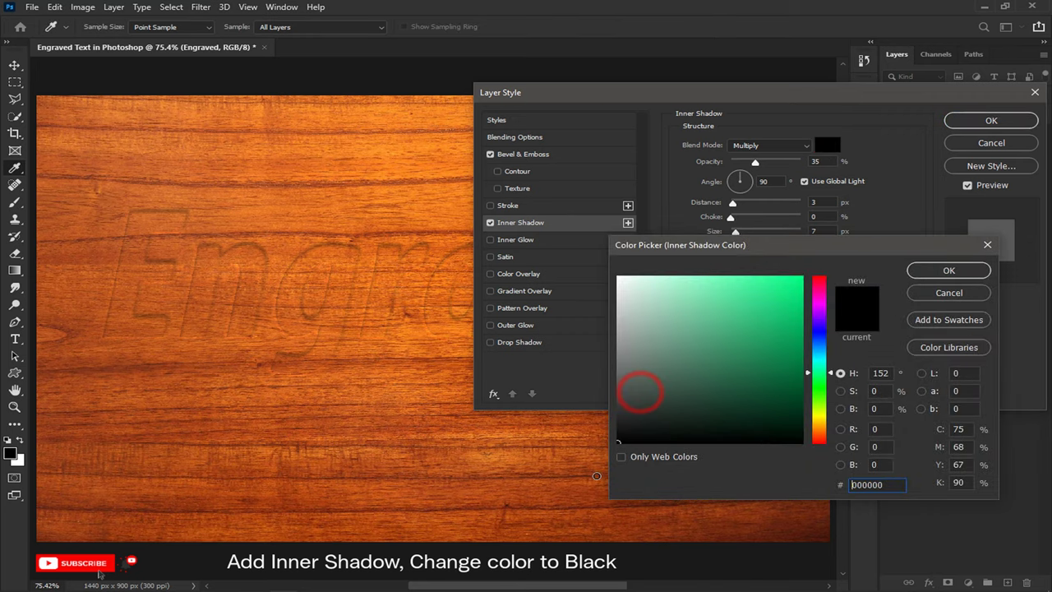
click(968, 273)
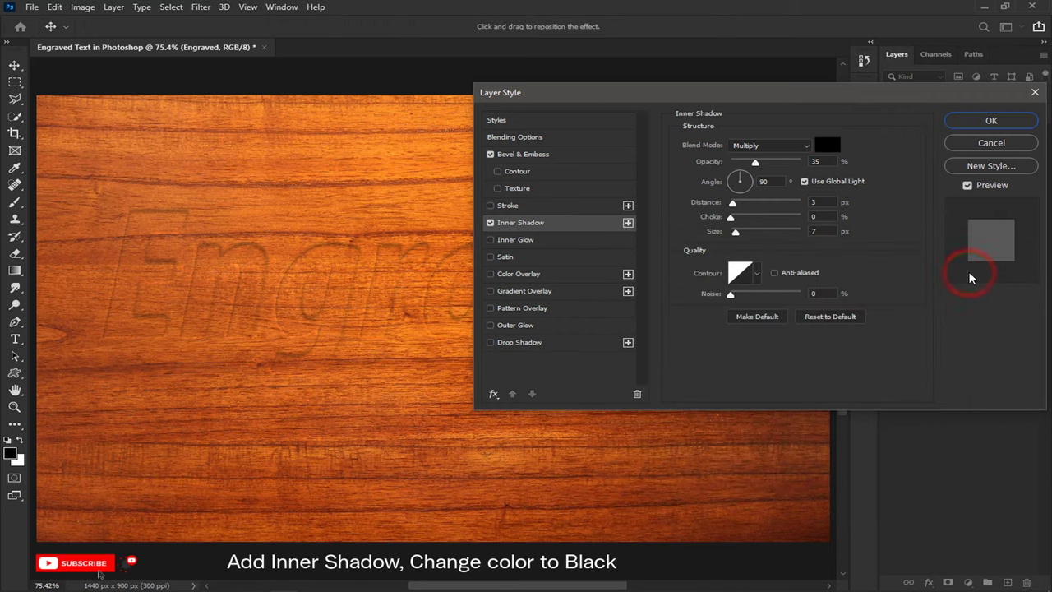
click(799, 145)
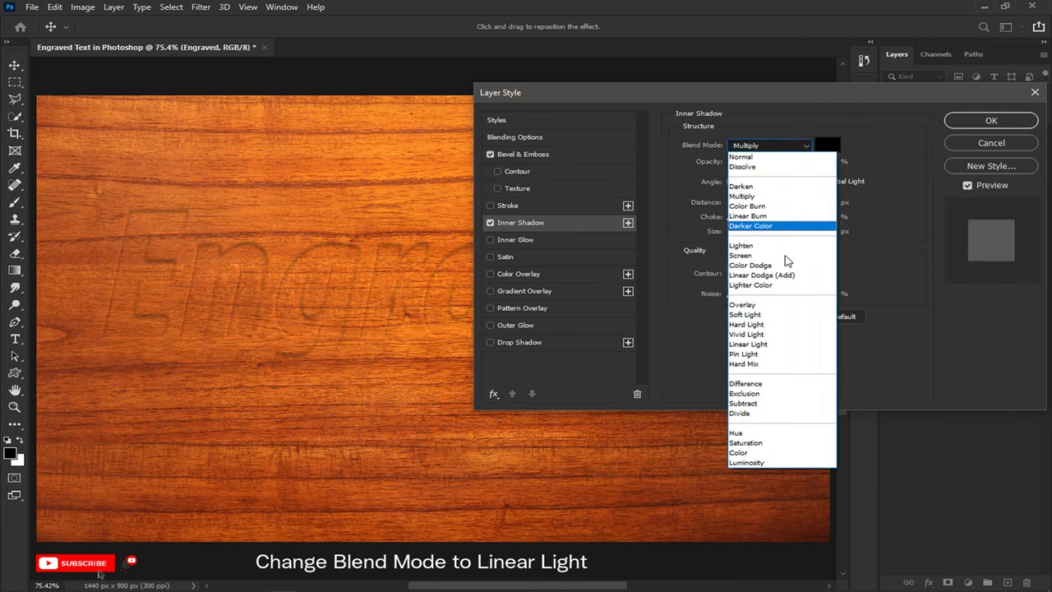
click(772, 345)
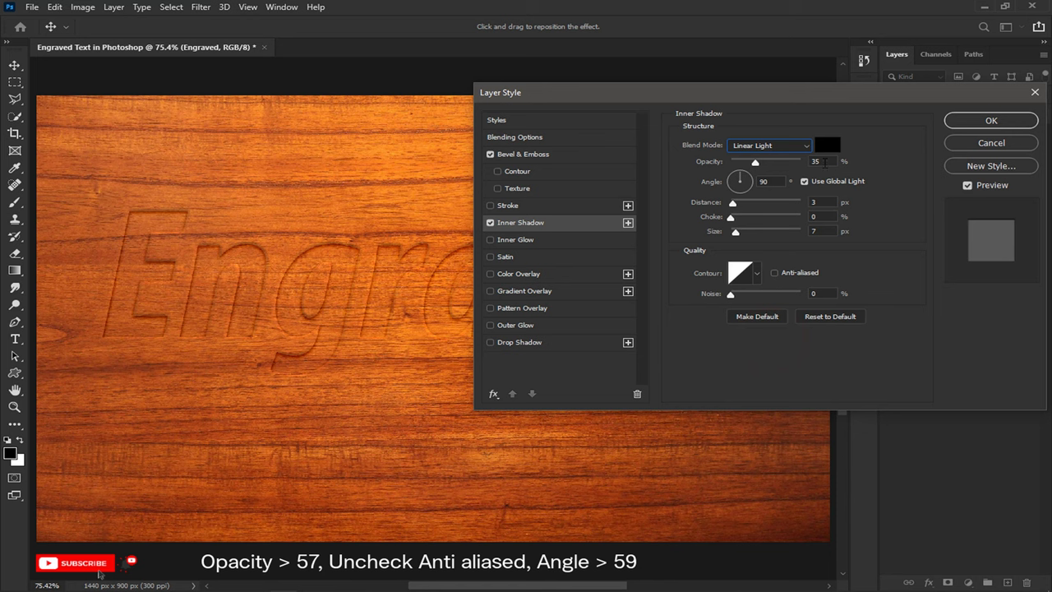
Give the inner shadow 57% opacity, local angle 59°, distance 5 px and size 12 px.
double_click(820, 161)
text(57)
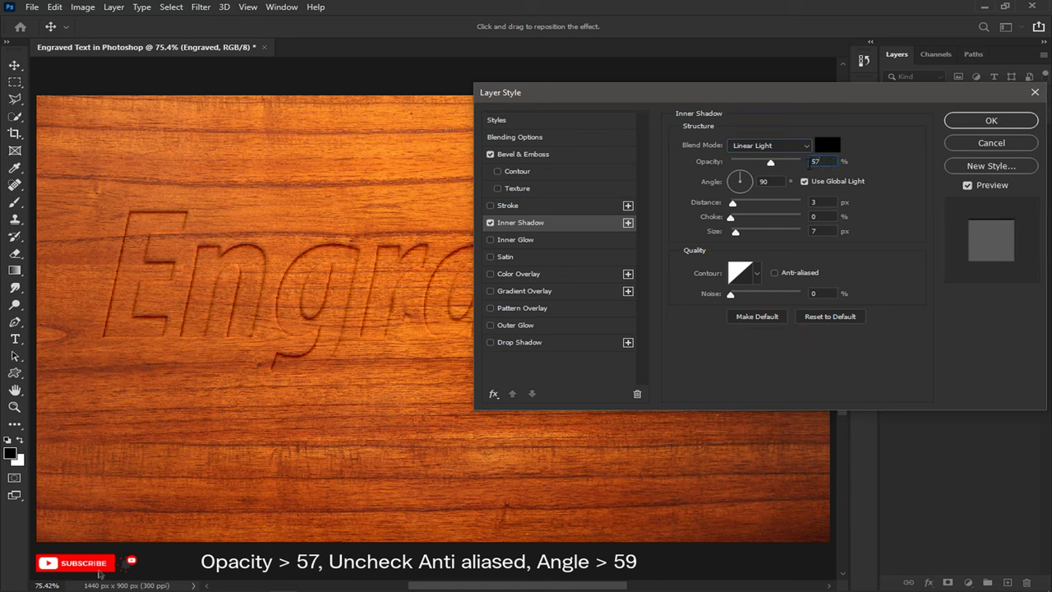
click(804, 181)
double_click(764, 182)
text(59)
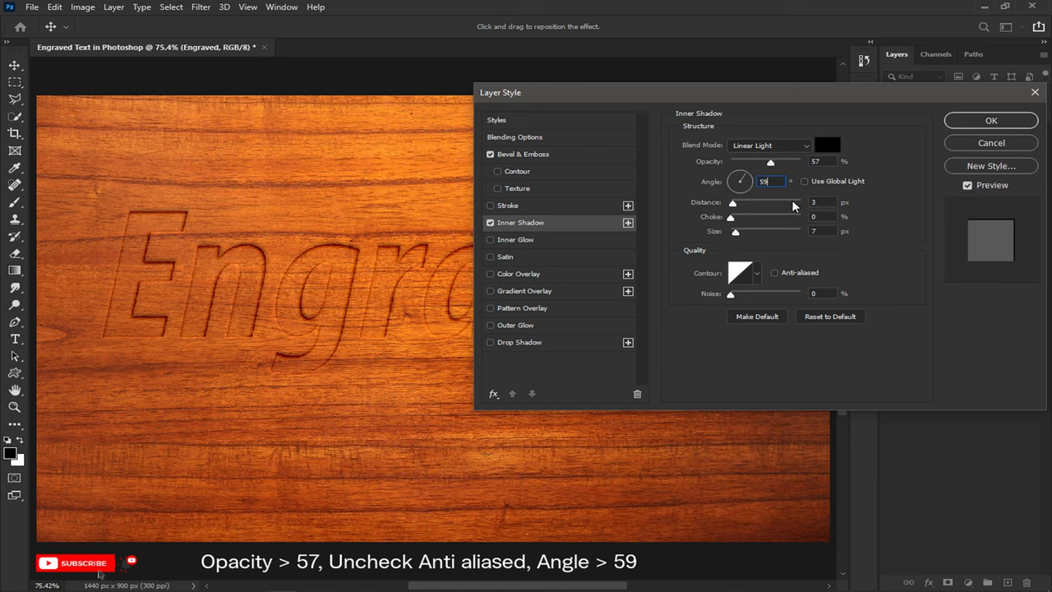
double_click(813, 202)
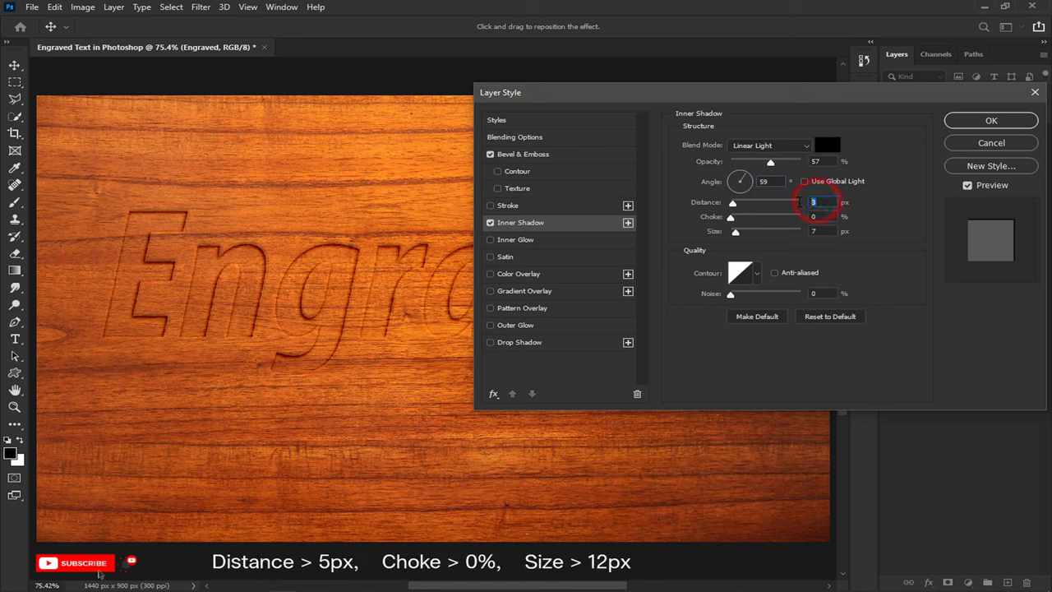
text(5)
double_click(814, 216)
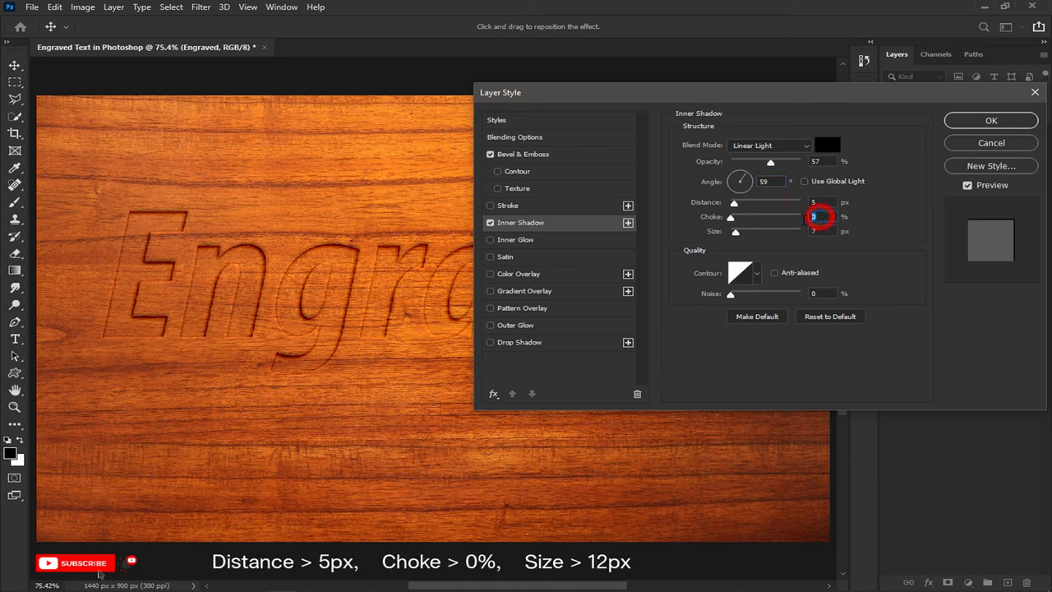
double_click(815, 231)
text(12)
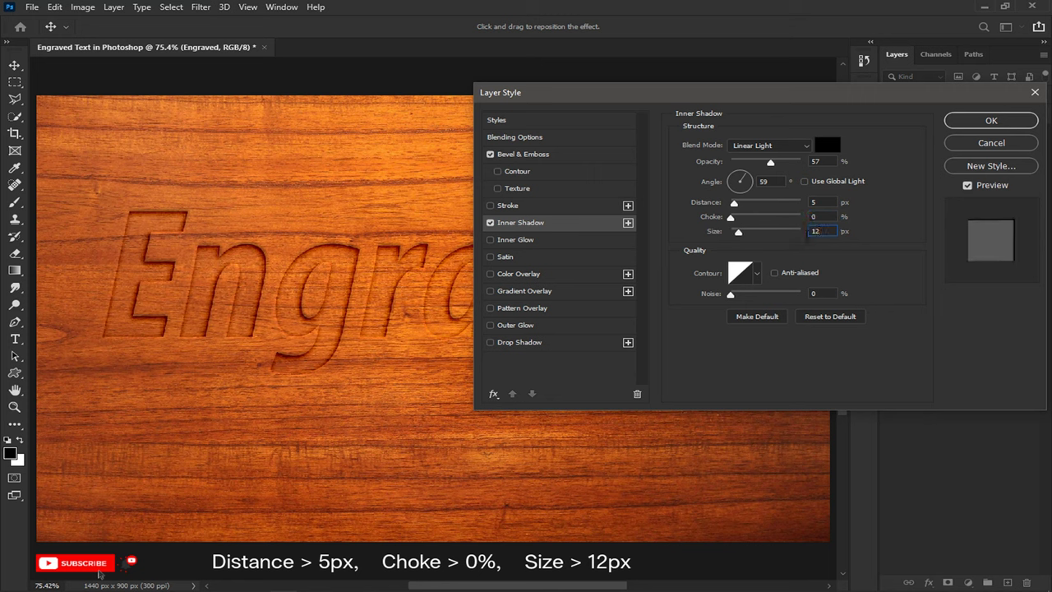
Enable Drop Shadow with white colour ffffff and Color Dodge blend mode.
click(581, 343)
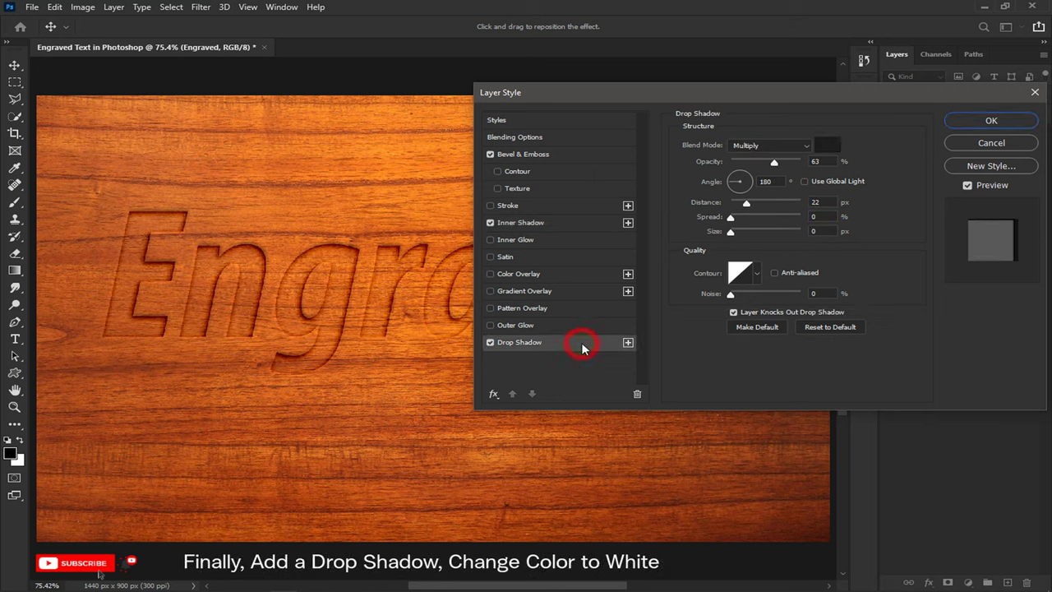
click(827, 146)
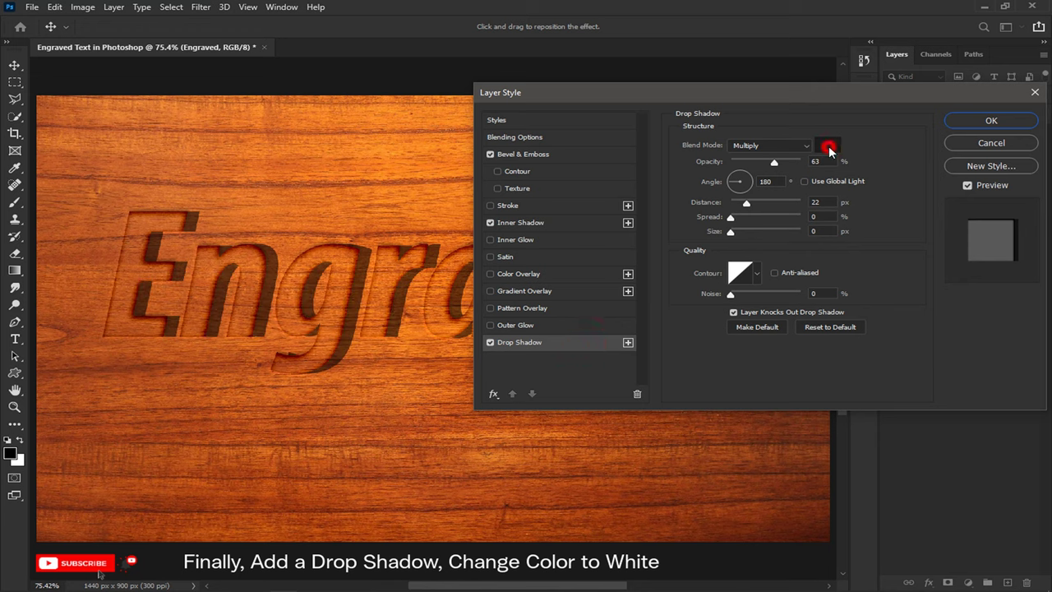
click(682, 312)
text(ffffff)
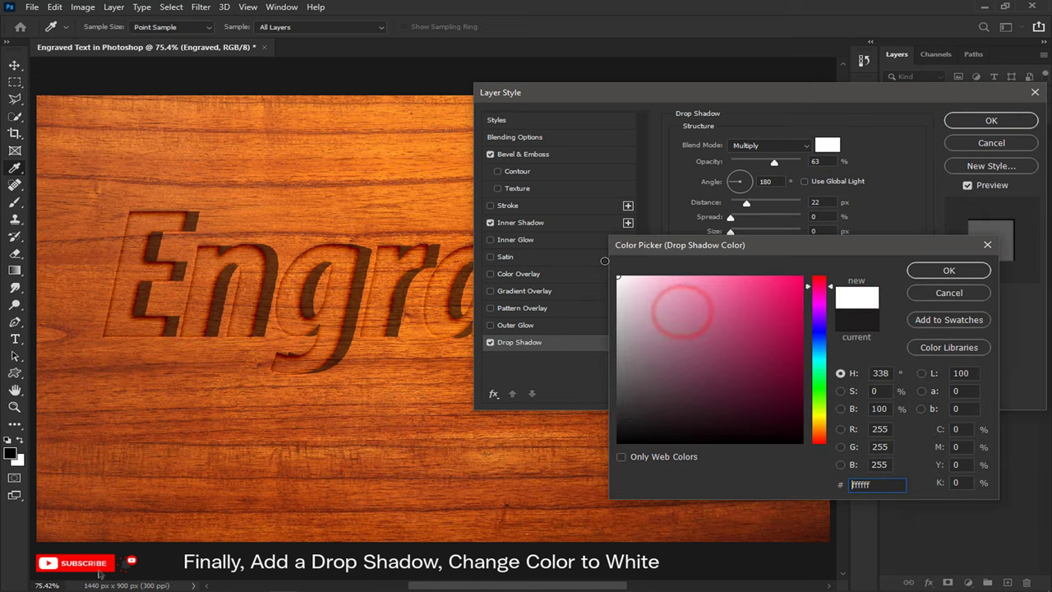
click(922, 272)
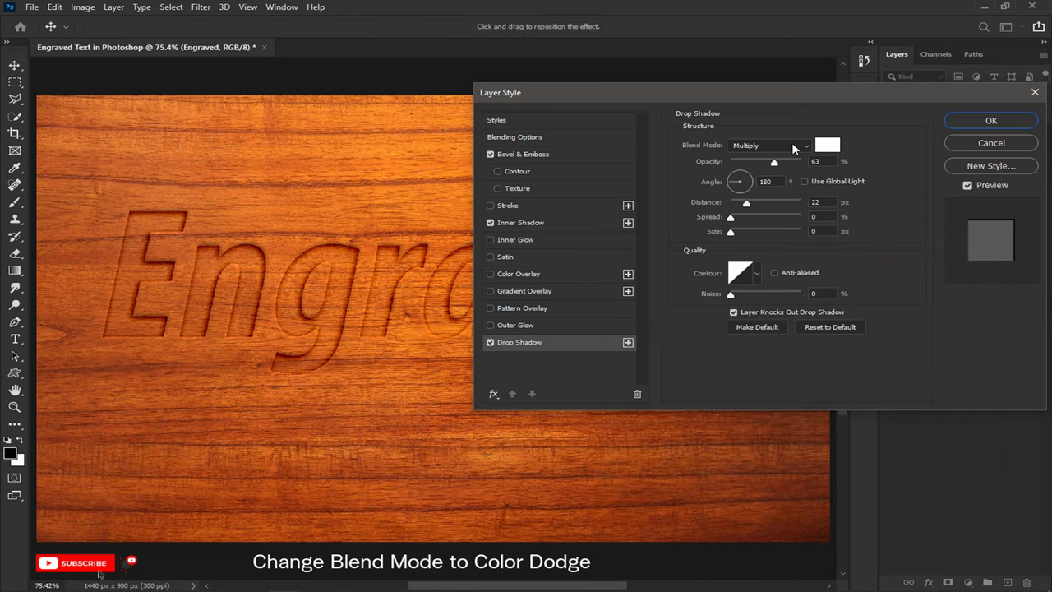
click(793, 148)
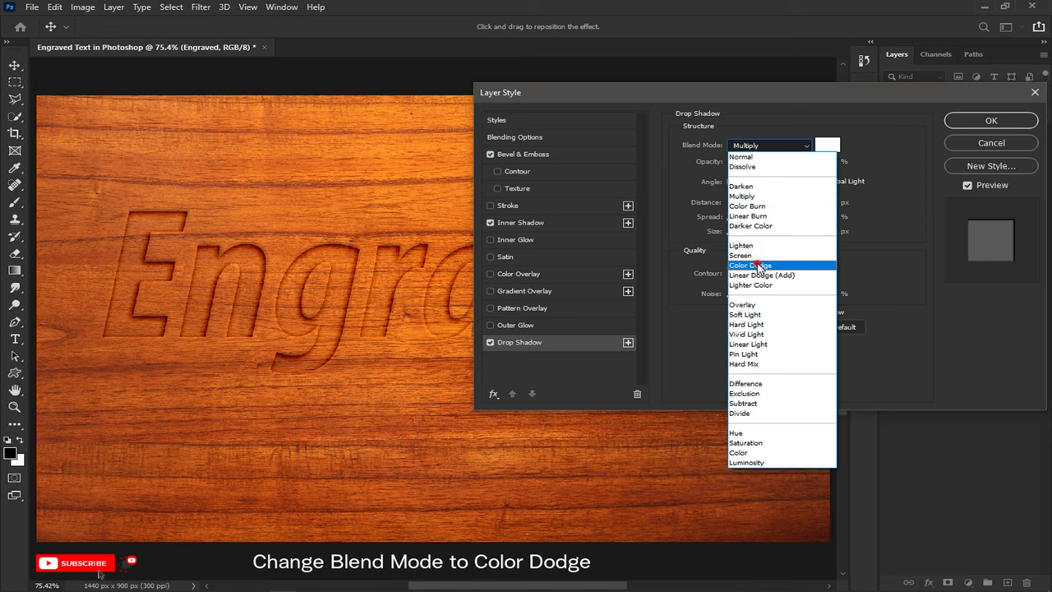
click(758, 266)
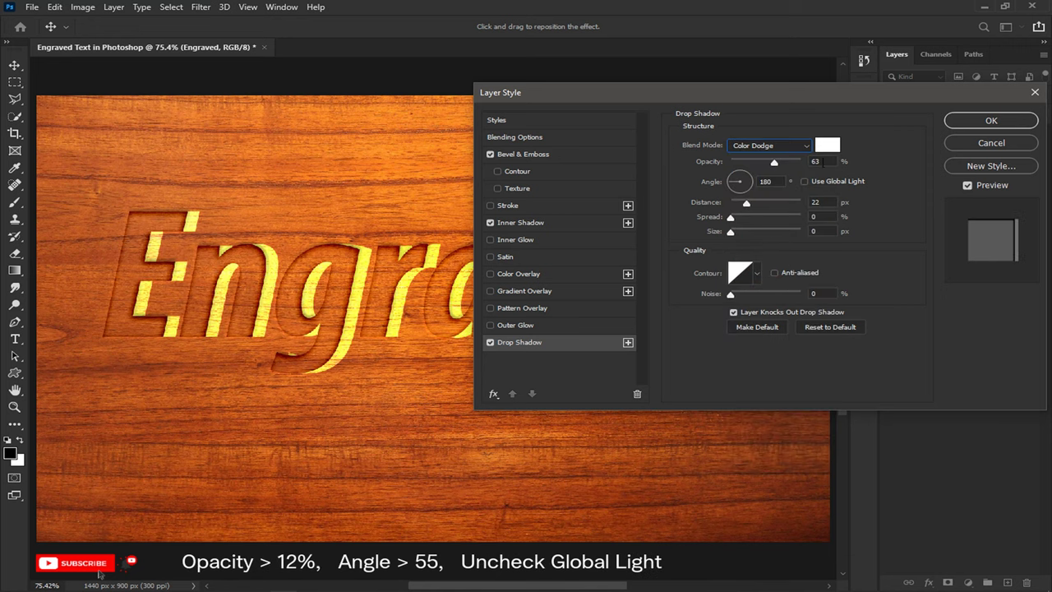
Give the drop shadow 12% opacity, angle 55°, distance 14 px and size 7 px.
double_click(815, 161)
text(12)
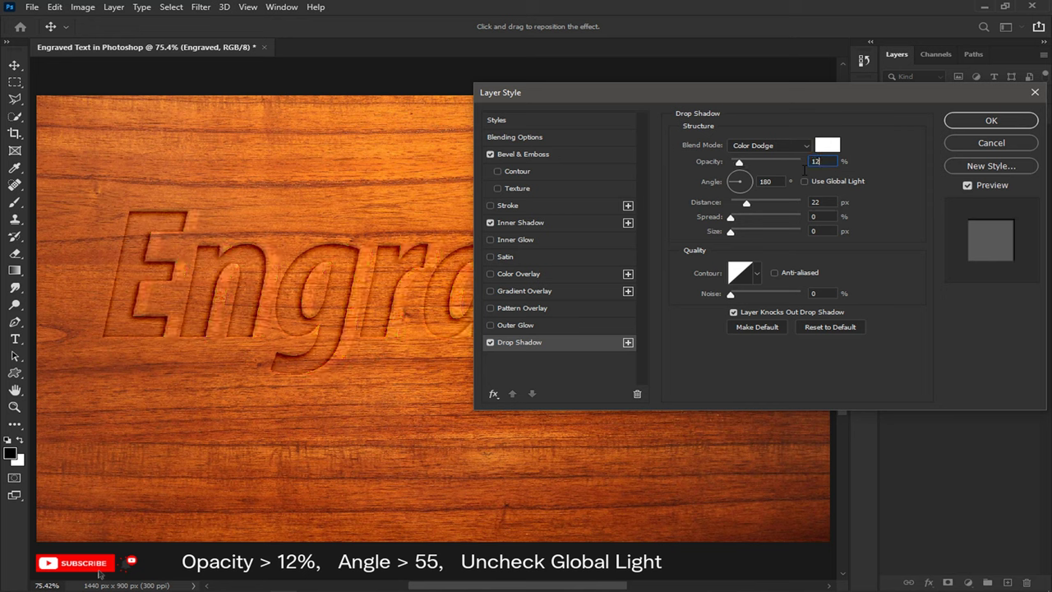
double_click(777, 181)
text(55)
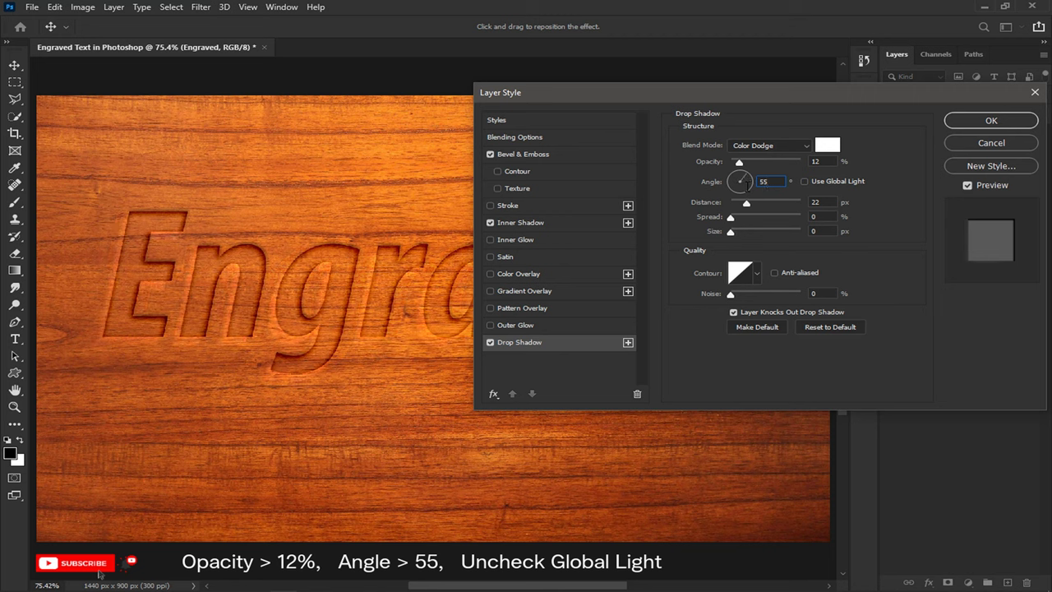
double_click(822, 202)
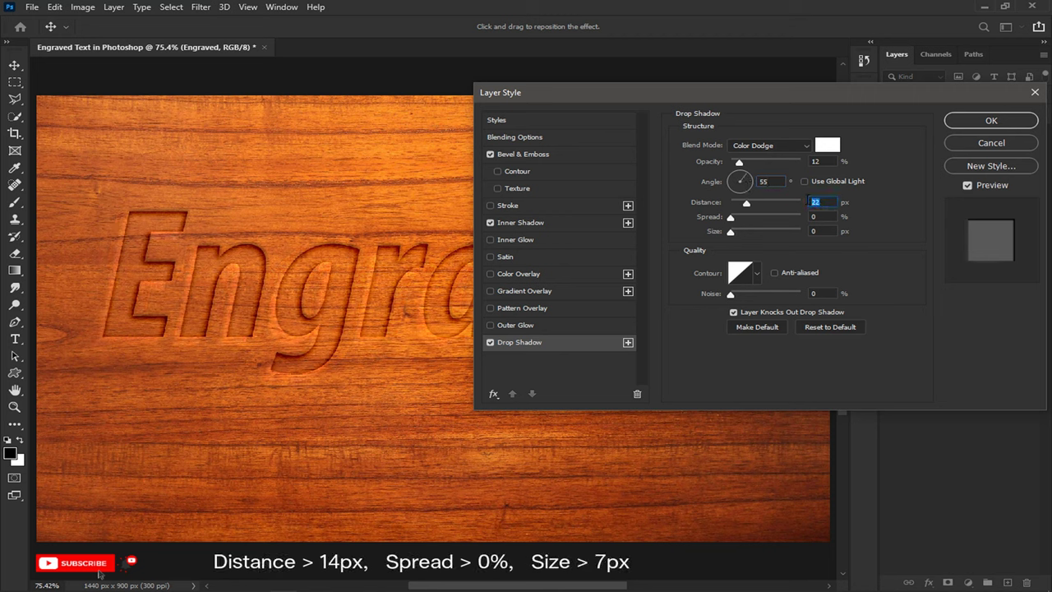
text(14)
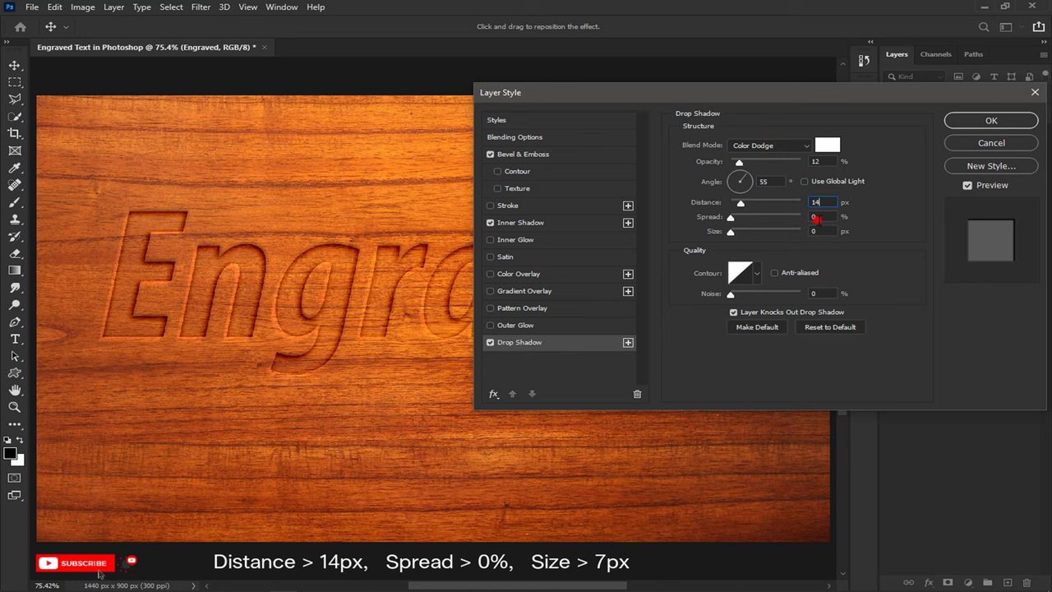
double_click(815, 231)
text(7)
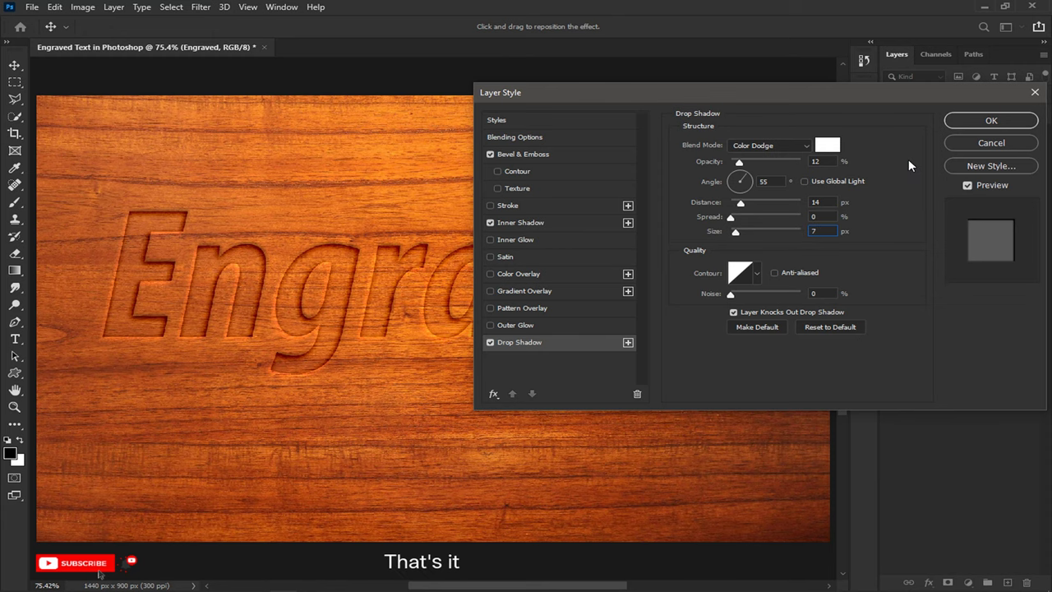
Confirm the Layer Style dialog so Bevel & Emboss, Inner Shadow and Drop Shadow apply to Engraved.
click(980, 121)
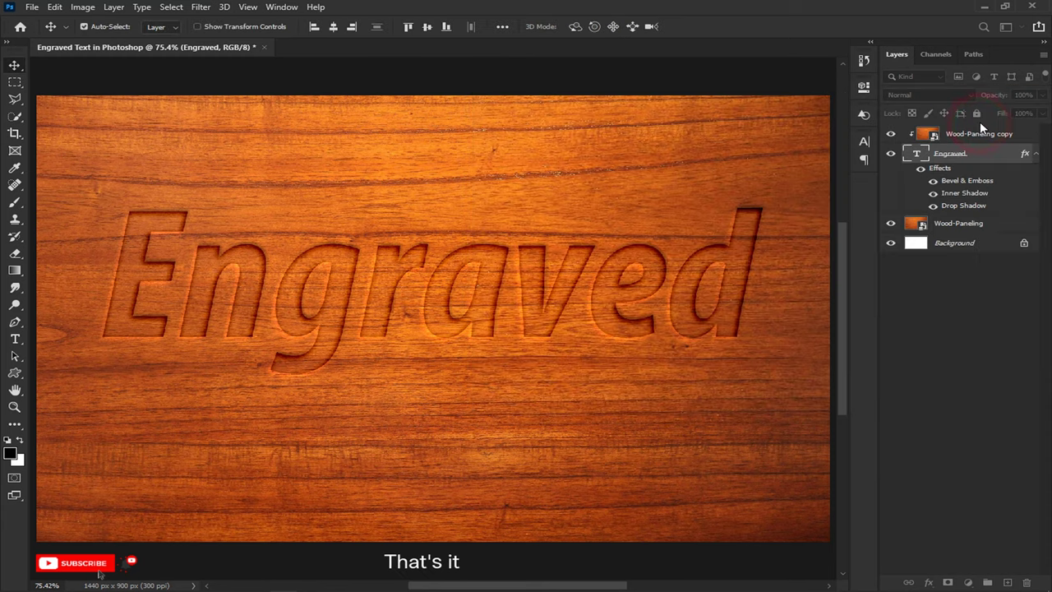